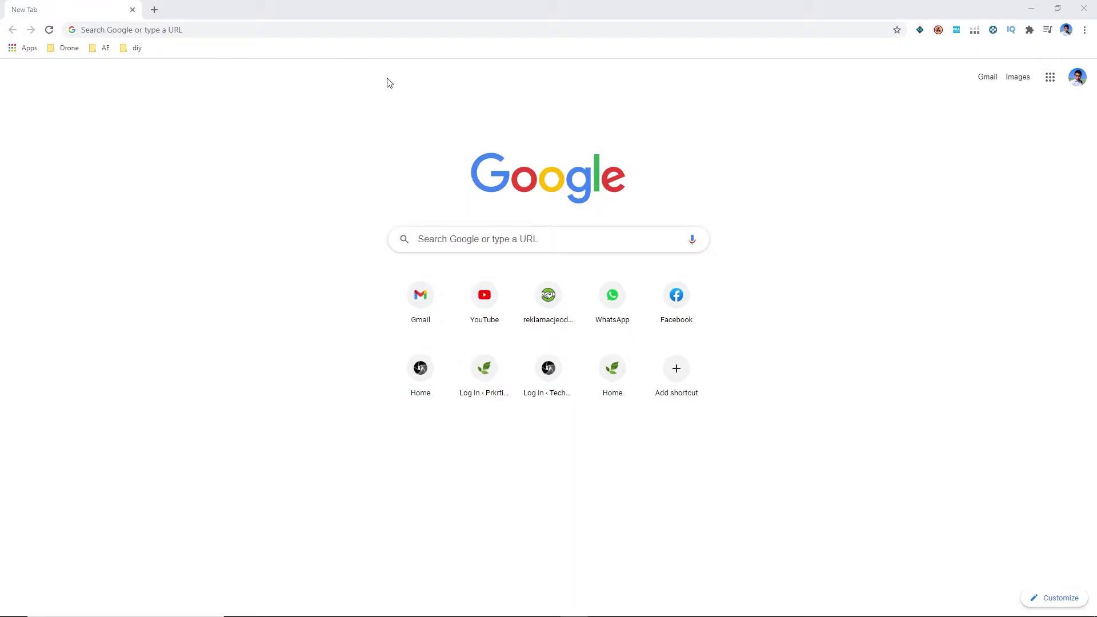
Load hostinger.in in Chrome from the address bar's autocomplete suggestion.
left_click(353, 30)
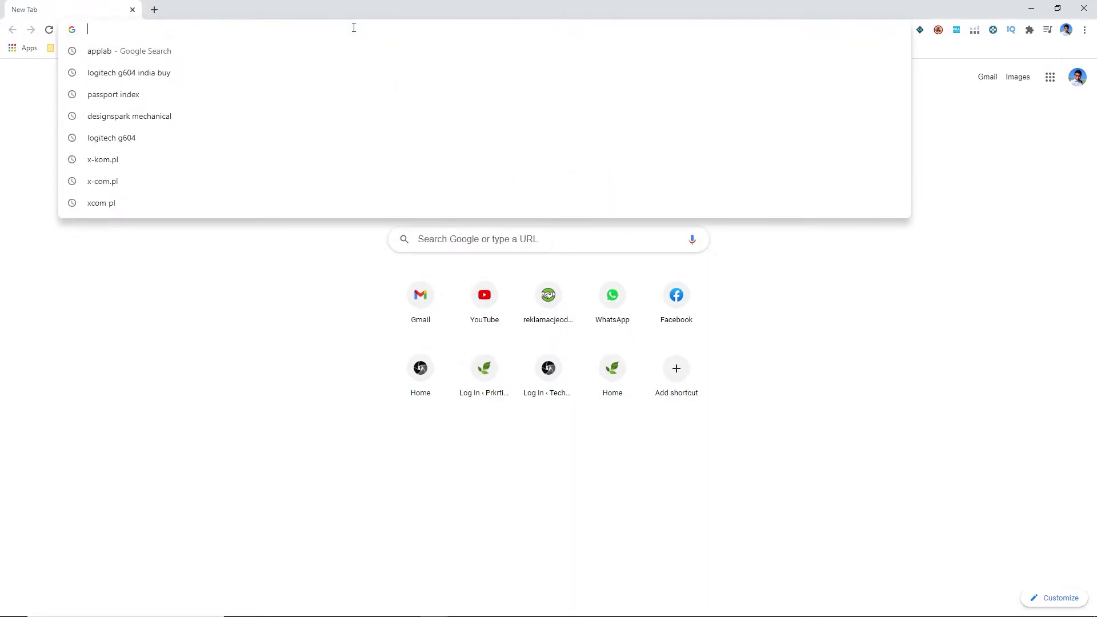
type("ho\\")
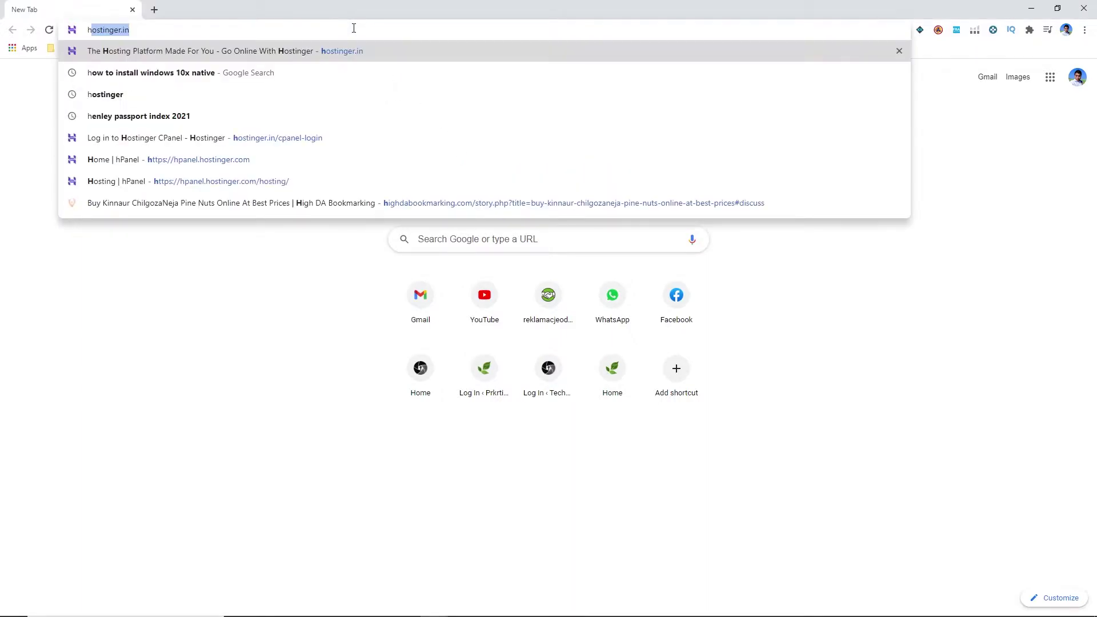
key("BackSpace")
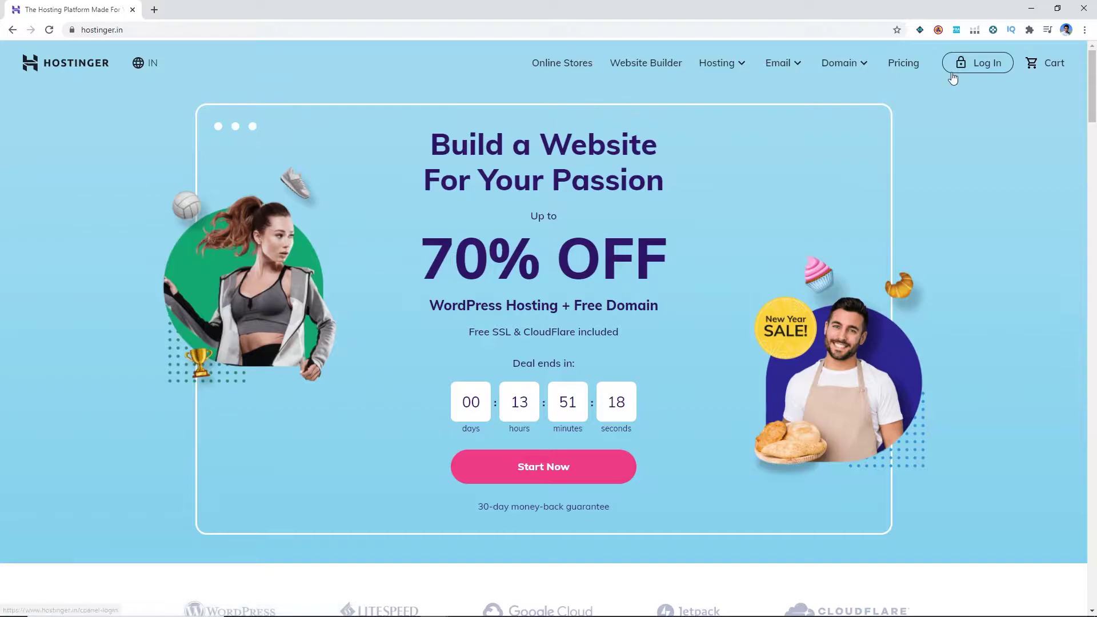
Log in to hPanel and show the Hosting page with the WordPress Business and Starter plans.
left_click(998, 62)
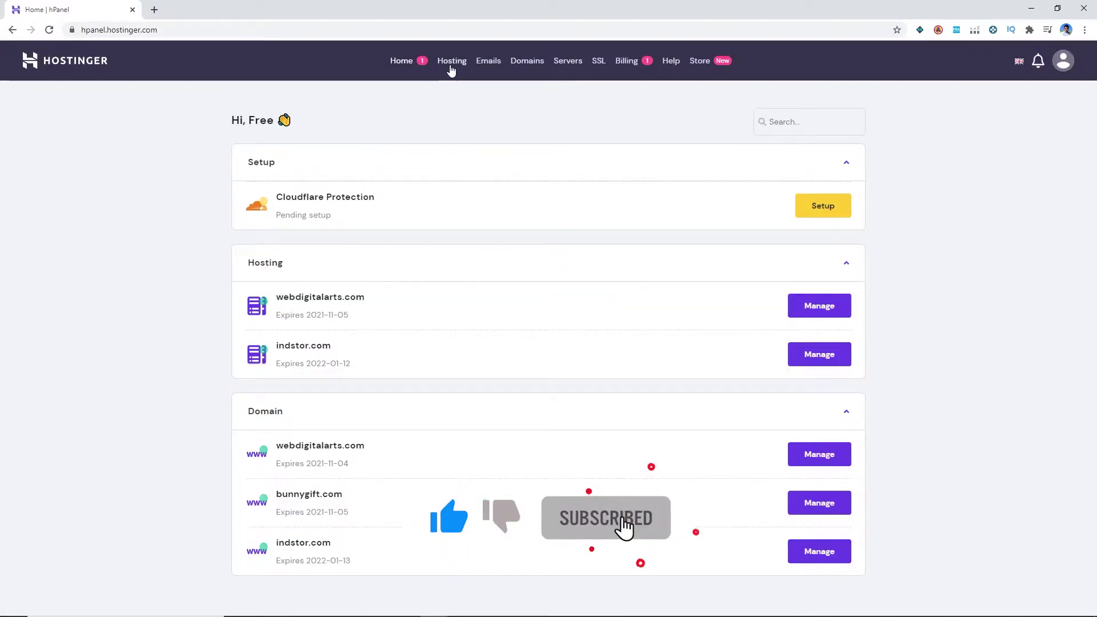
left_click(451, 61)
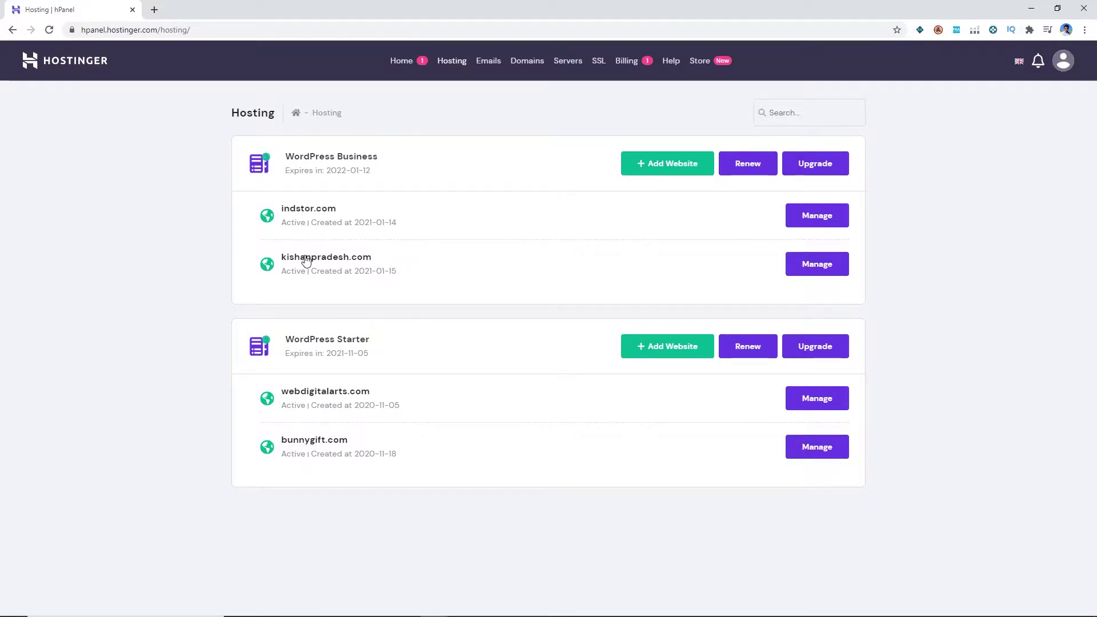
Open the kishanpradesh.com hosting account under the WordPress Business plan.
left_click(806, 265)
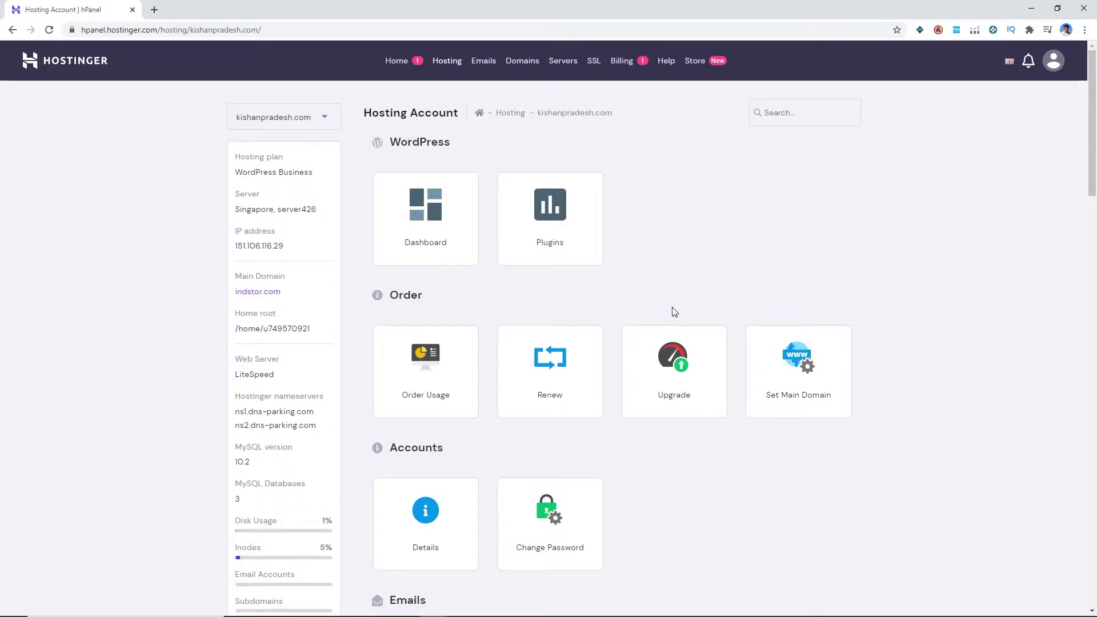
scroll(673, 311, "down", 3)
scroll(673, 311, "down", 3)
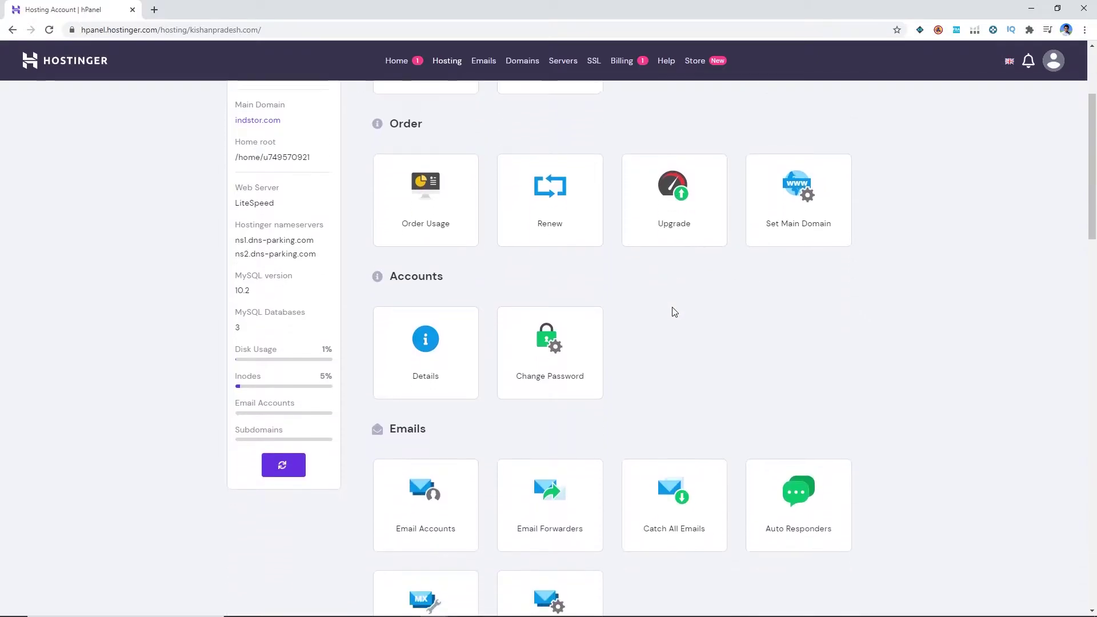
scroll(672, 312, "down", 2)
scroll(673, 311, "down", 2)
scroll(672, 311, "down", 2)
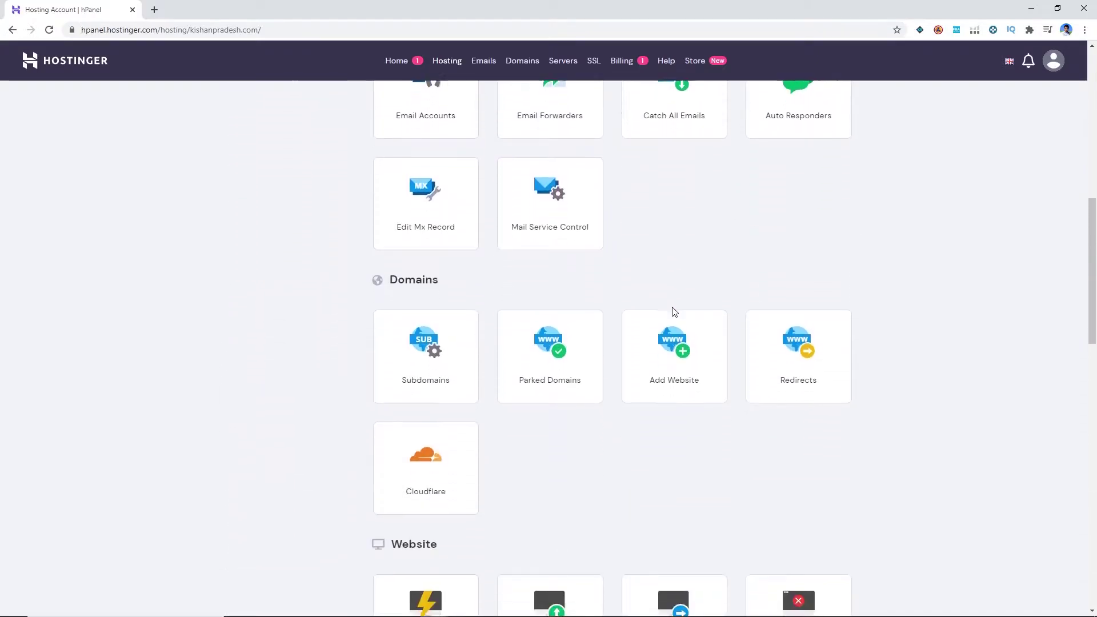
scroll(666, 321, "down", 2)
scroll(665, 321, "down", 3)
scroll(703, 377, "down", 1)
scroll(600, 377, "down", 3)
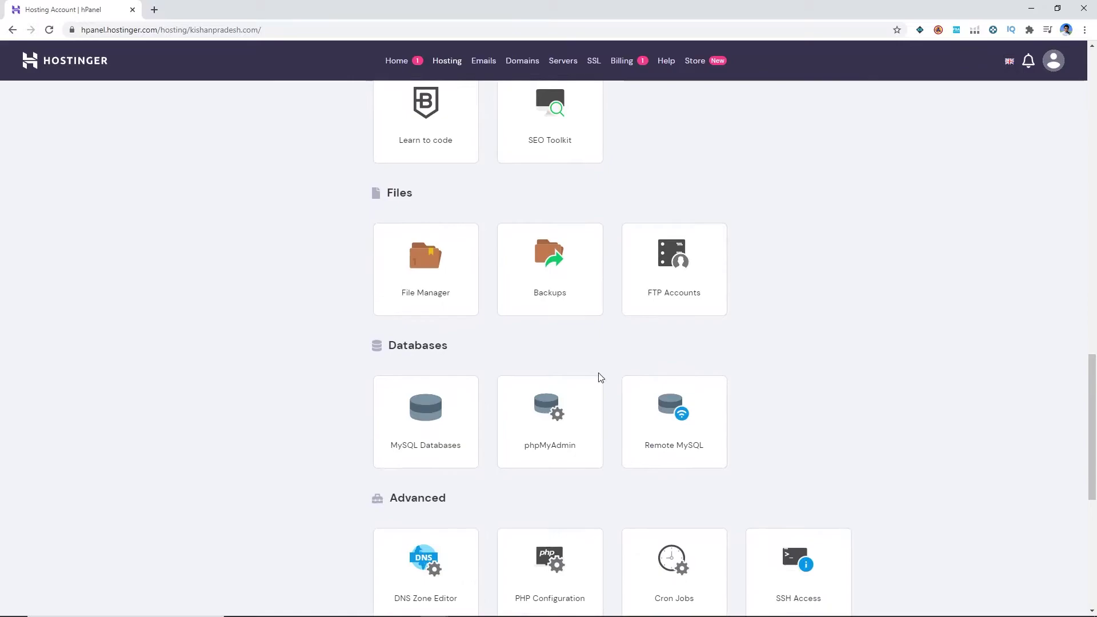
scroll(727, 404, "down", 3)
scroll(728, 404, "down", 3)
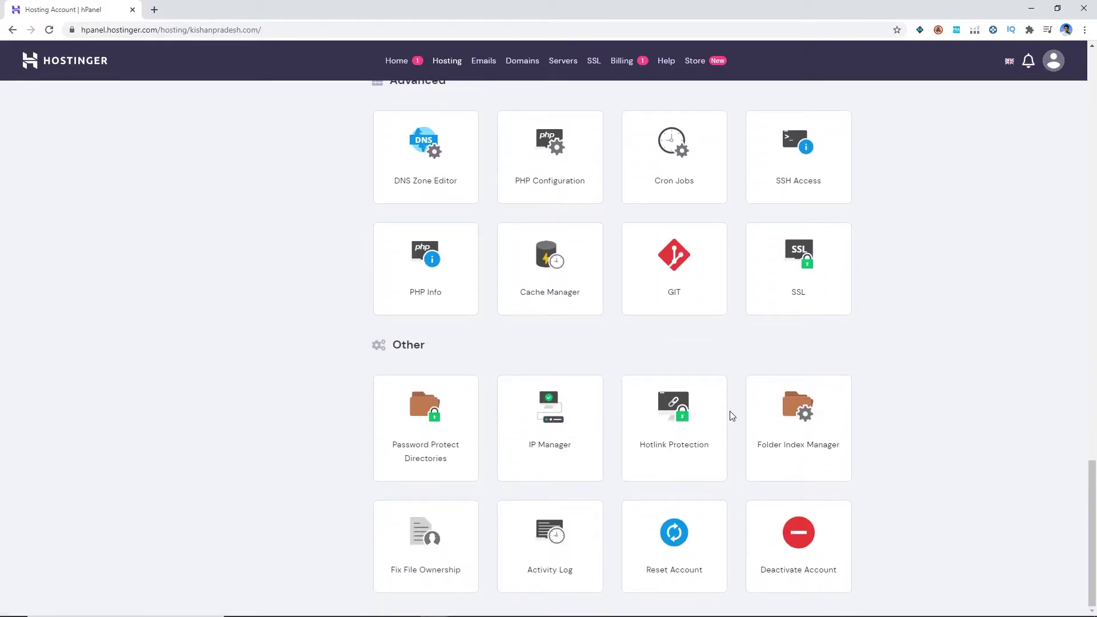
left_click(788, 522)
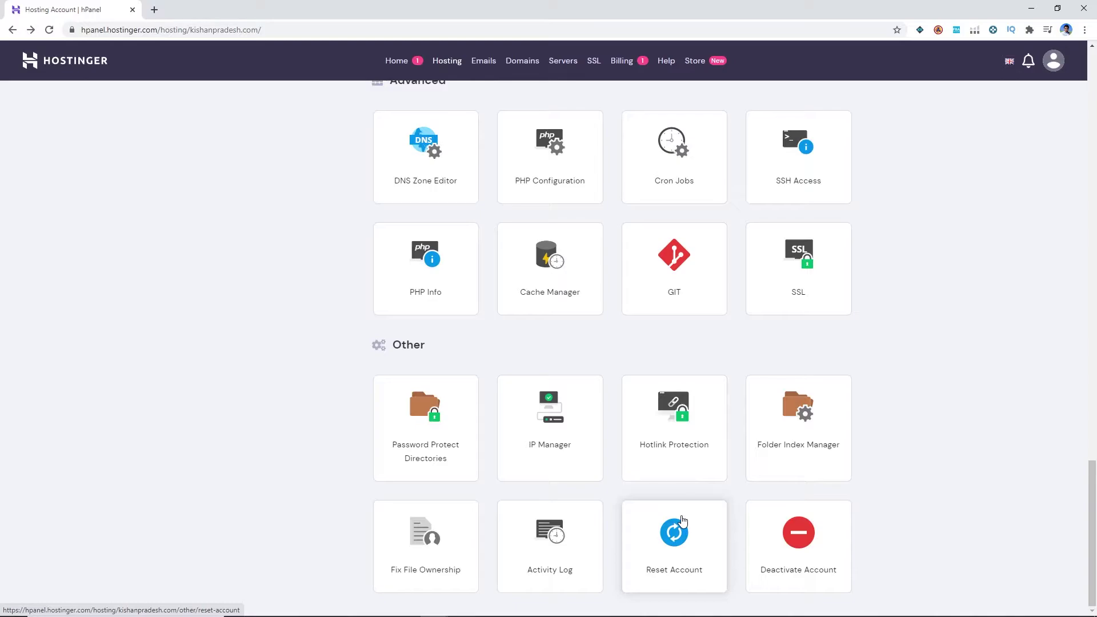
left_click(683, 520)
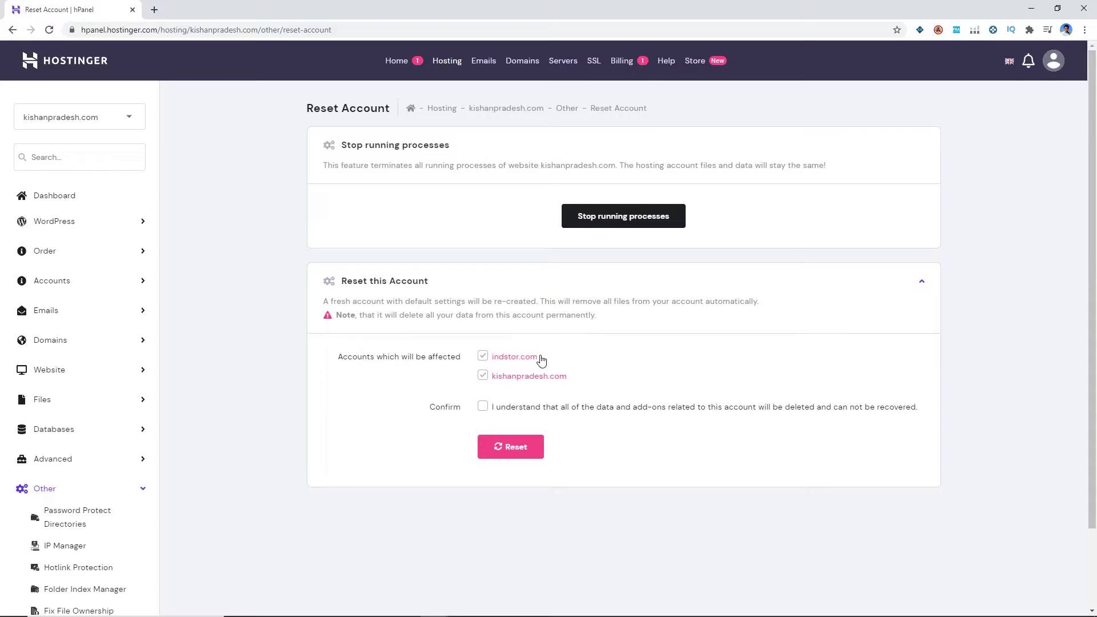
double_click(531, 377)
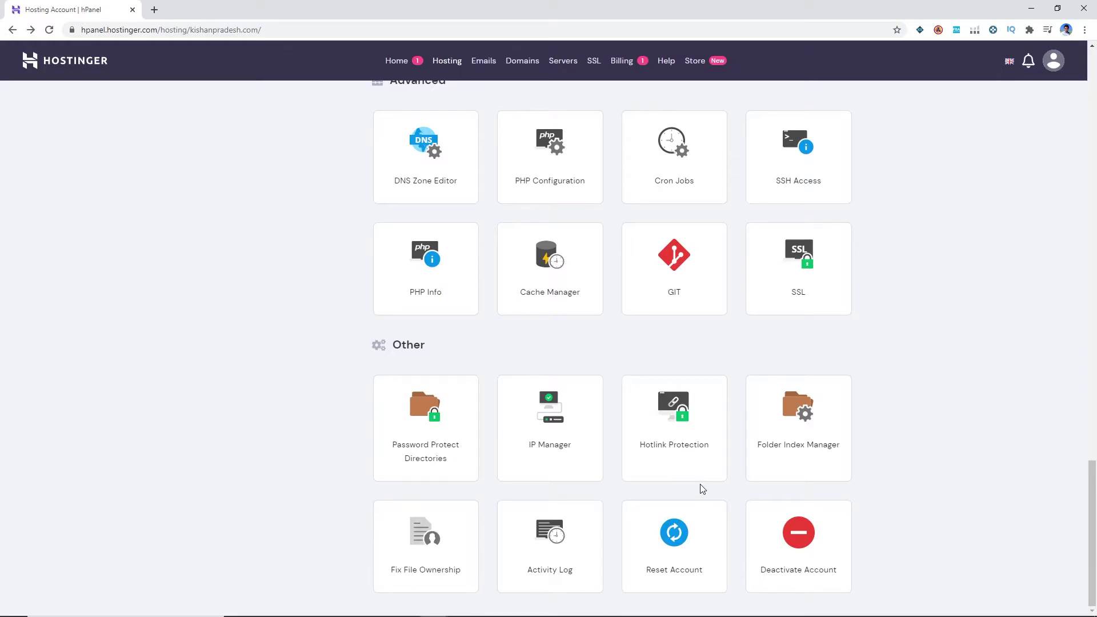
scroll(701, 490, "up", 3)
scroll(701, 489, "up", 4)
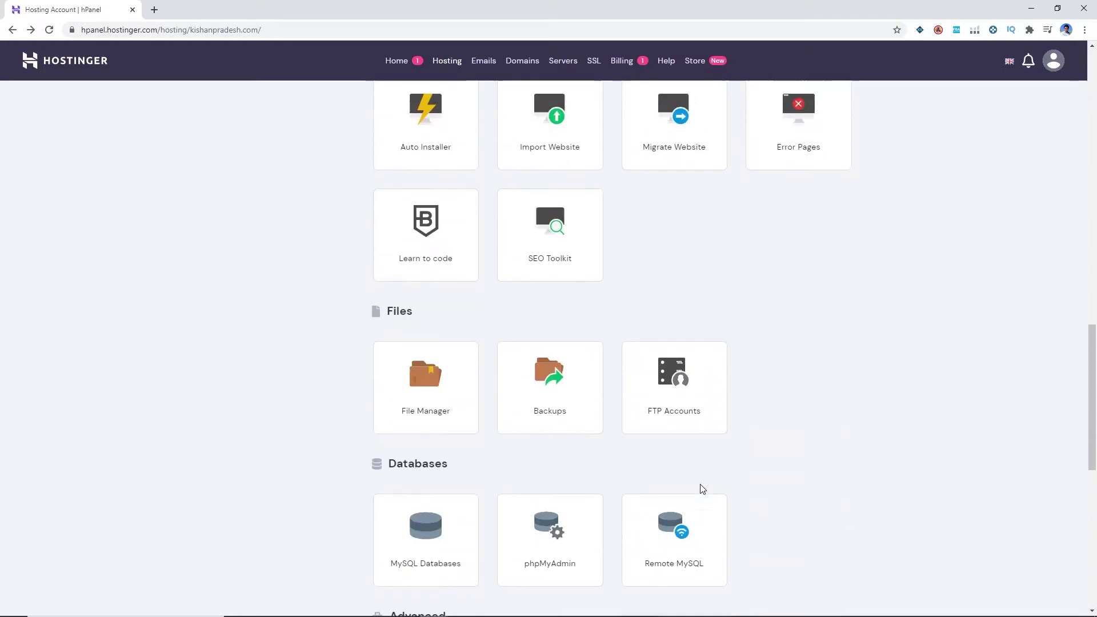
scroll(694, 489, "up", 3)
scroll(686, 490, "up", 4)
scroll(686, 490, "up", 3)
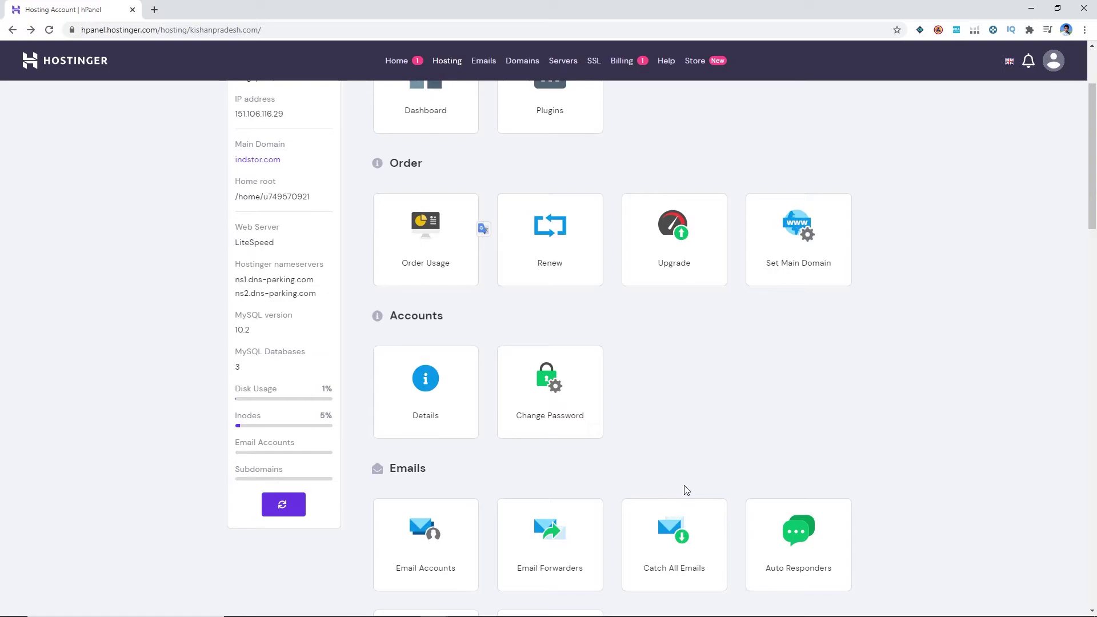
scroll(686, 490, "up", 2)
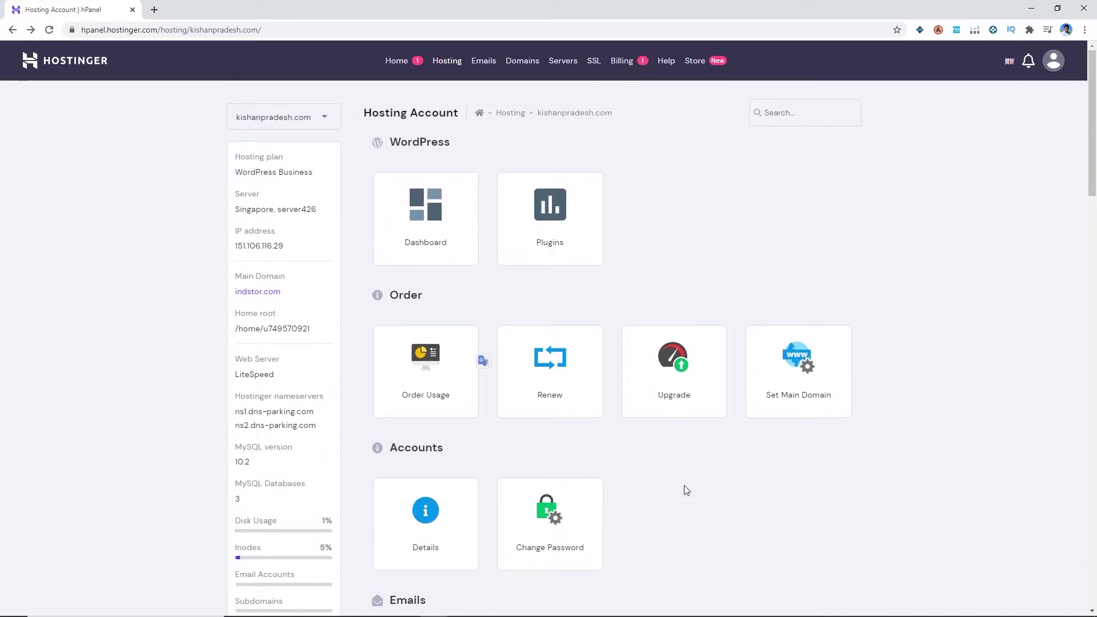
scroll(686, 491, "down", 1)
scroll(684, 490, "down", 1)
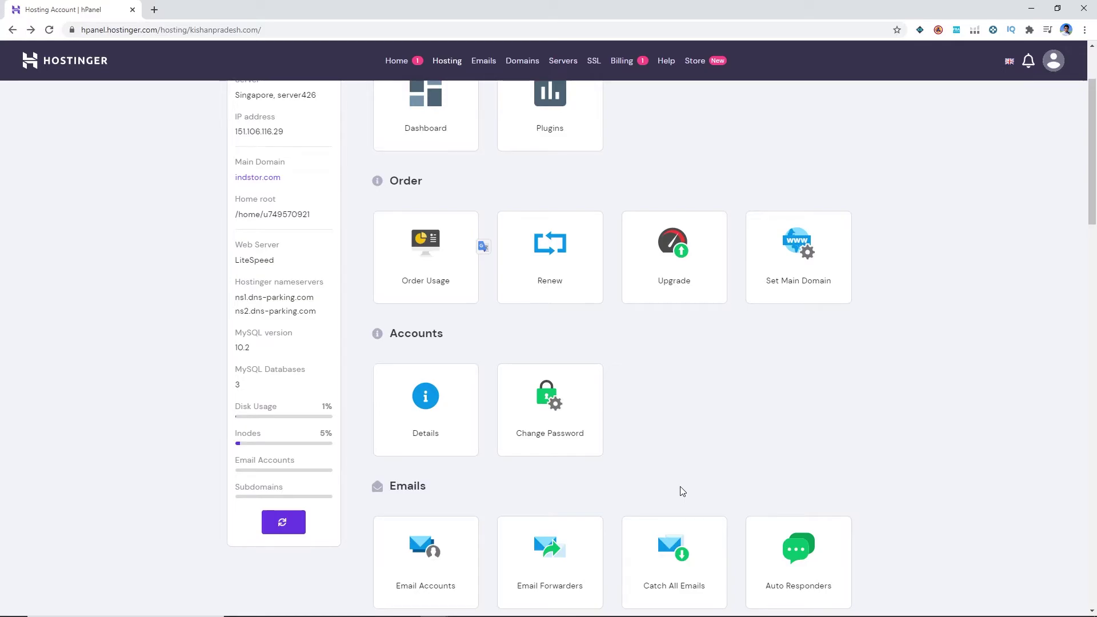
scroll(681, 491, "down", 2)
scroll(681, 491, "down", 2)
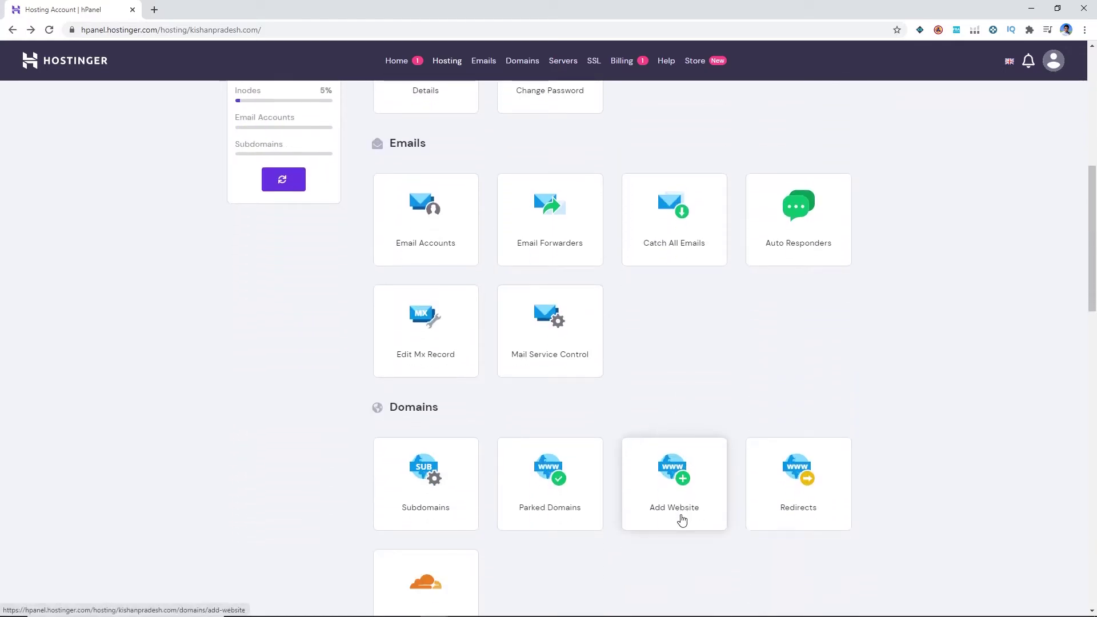
scroll(668, 497, "down", 1)
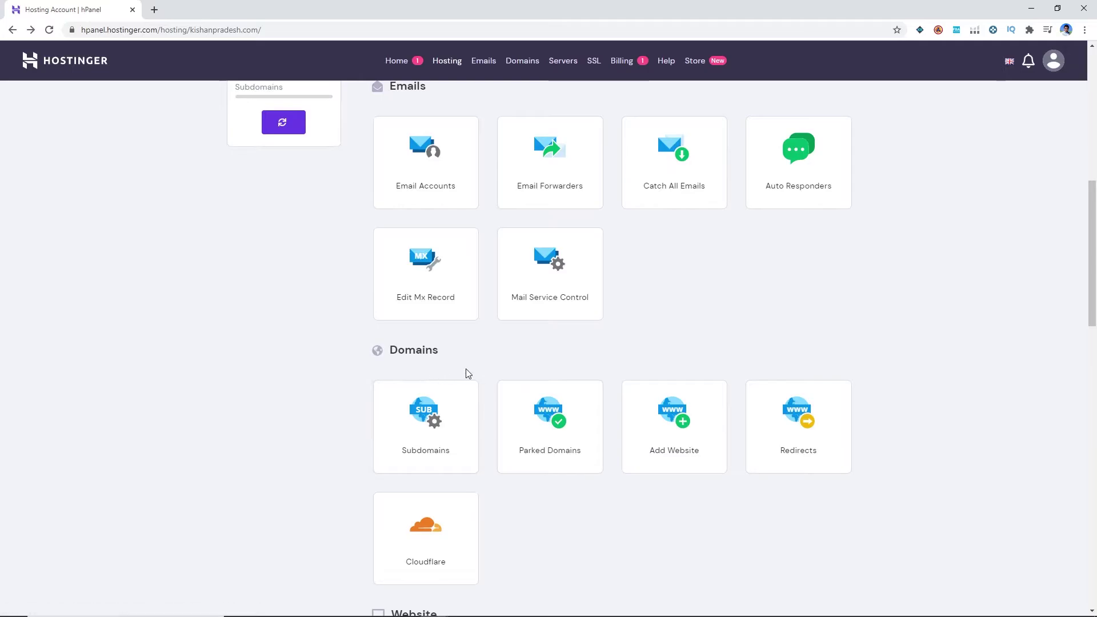
Open Add Website from the Domains section to list indstor.com and kishanpradesh.com.
left_click(673, 420)
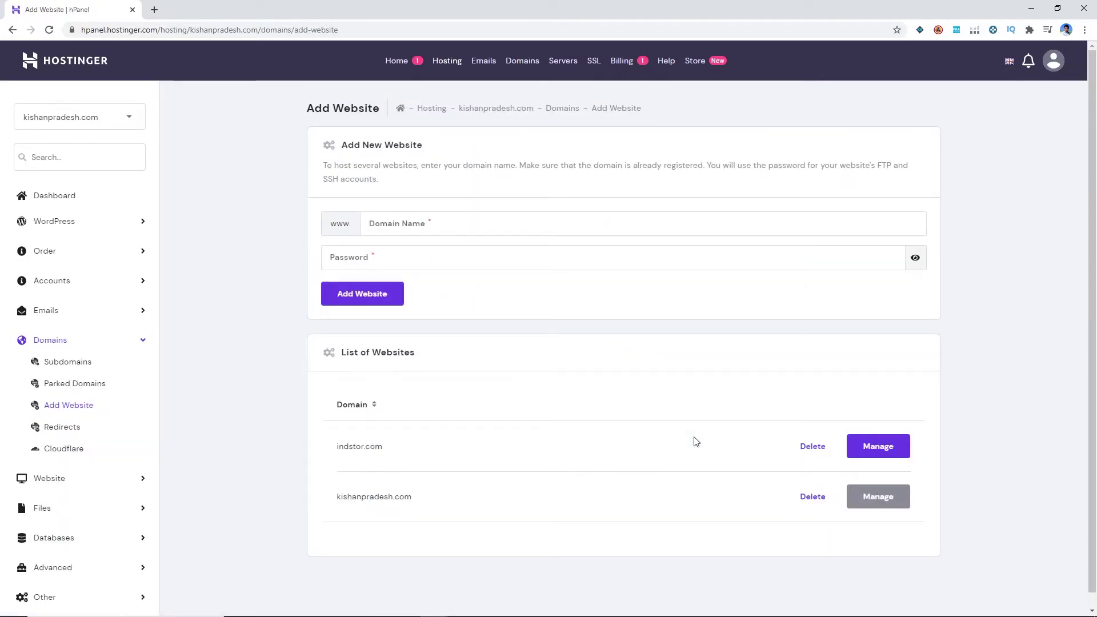
scroll(694, 441, "down", 1)
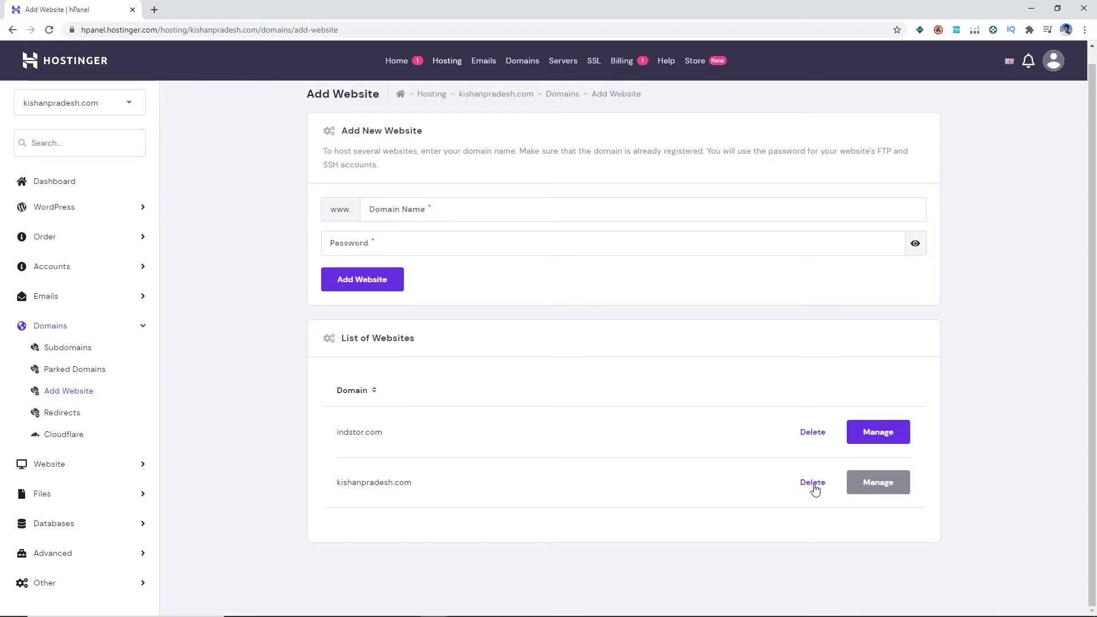
Delete the kishanpradesh.com add-on, confirming that all its data will be lost.
left_click(812, 482)
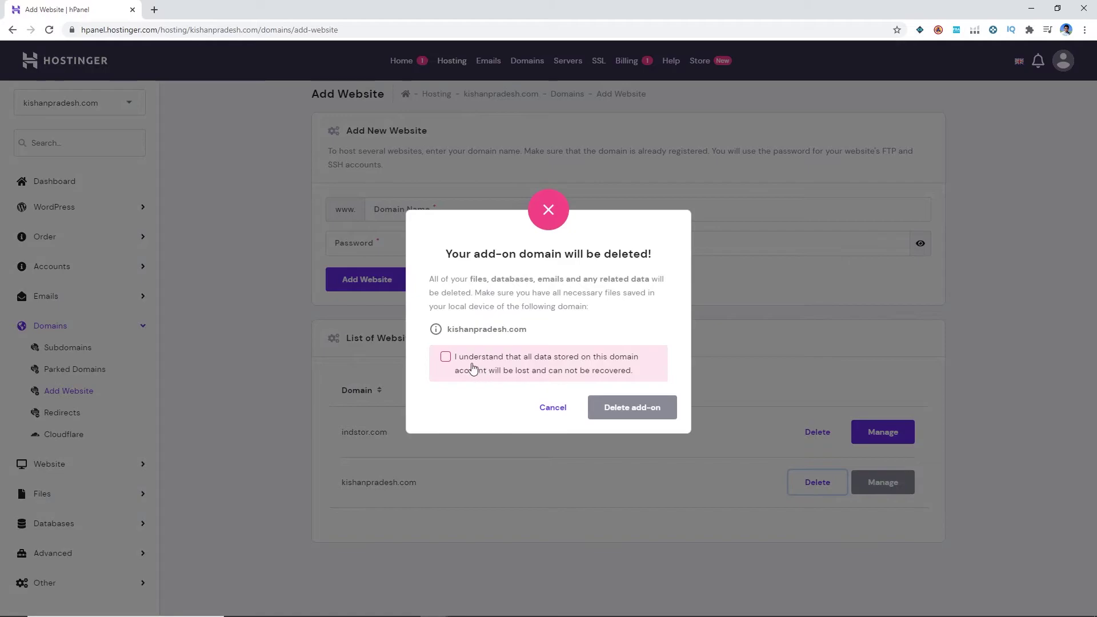
left_click(447, 357)
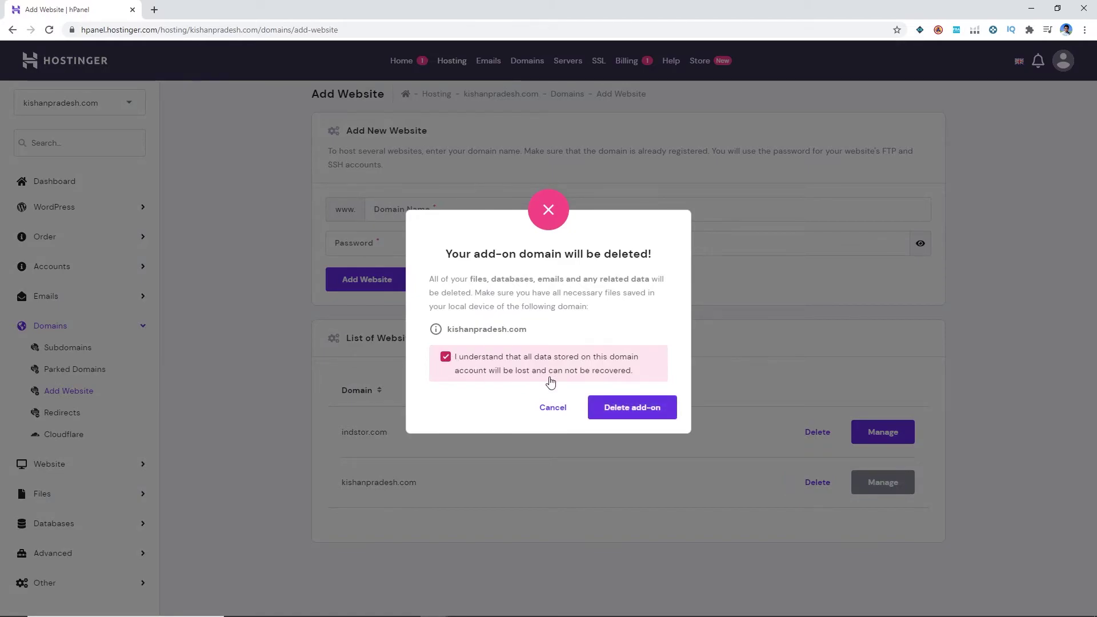
left_click(632, 407)
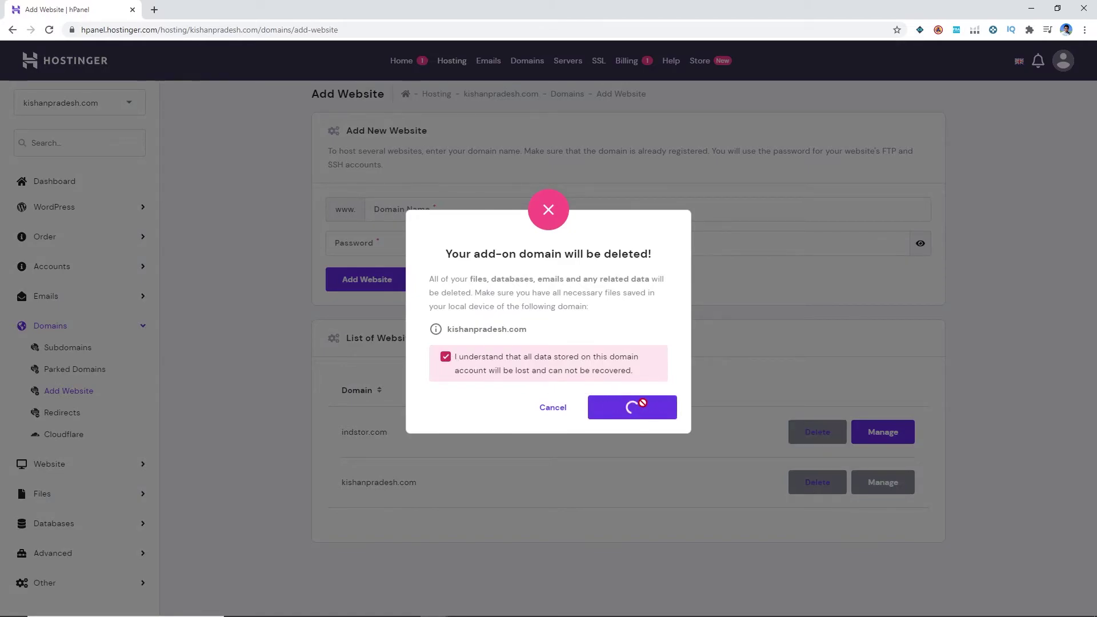